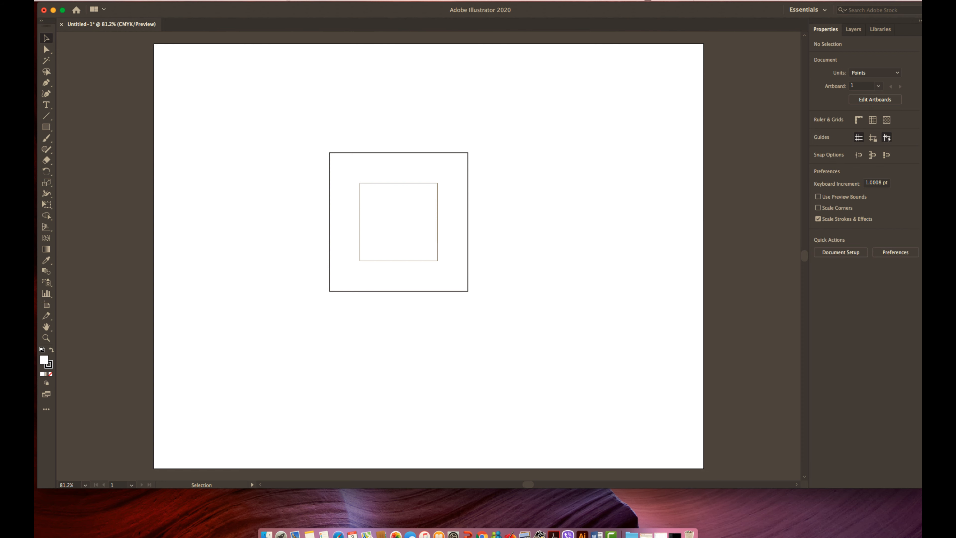
Show the gradient settings and fill the large outer square with a radial gradient.
left_click(271, 1)
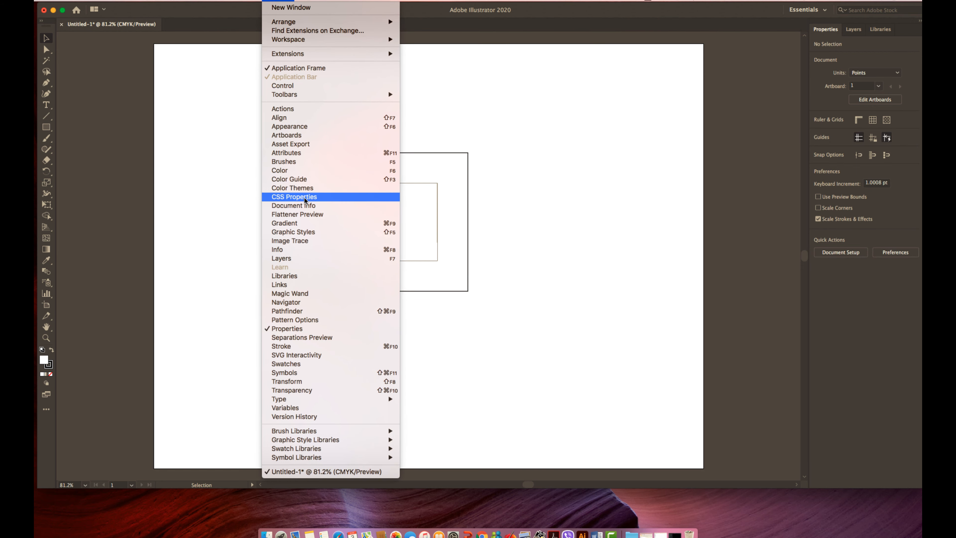
left_click(283, 224)
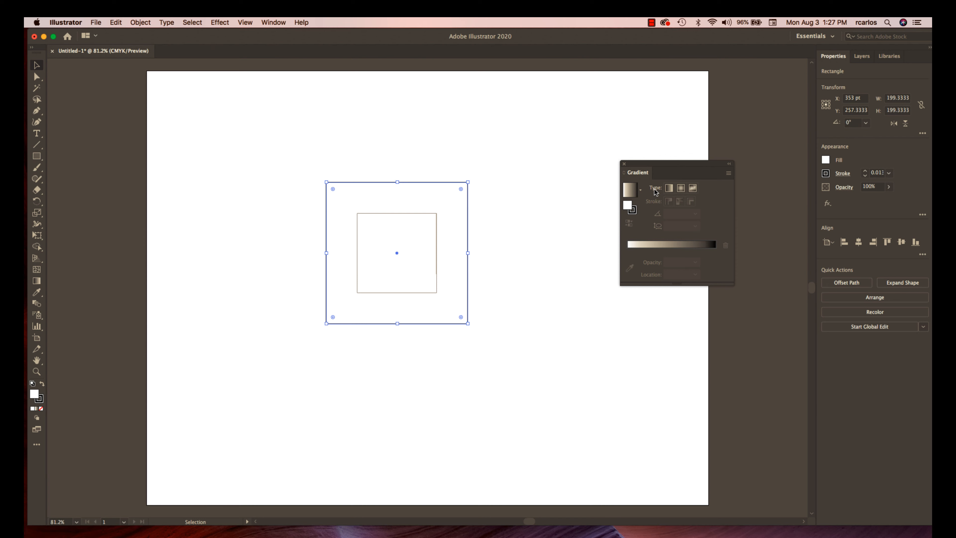
left_click(669, 188)
left_click(681, 188)
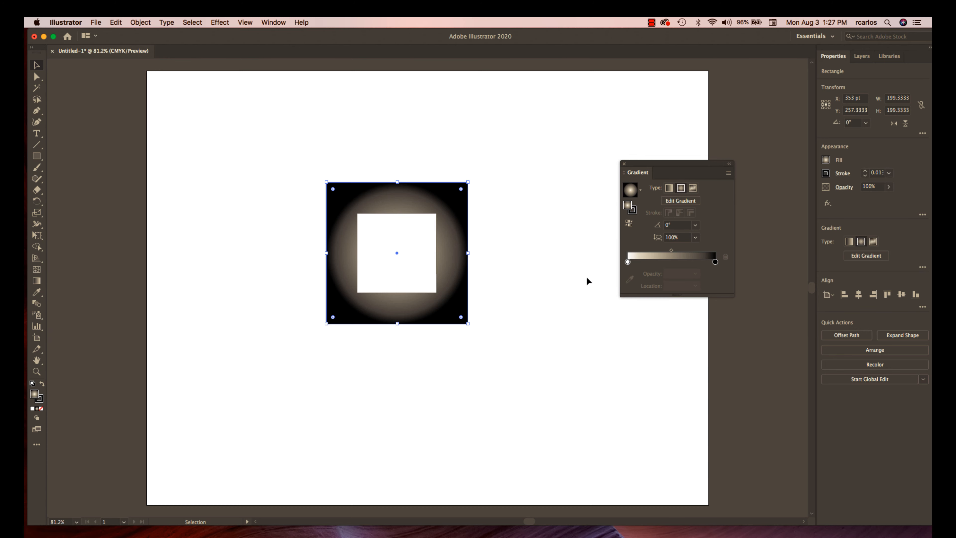
Colour the outer square's radial gradient blue at the centre and yellow at the edge, and apply the same gradient to the inner square.
left_click(627, 262)
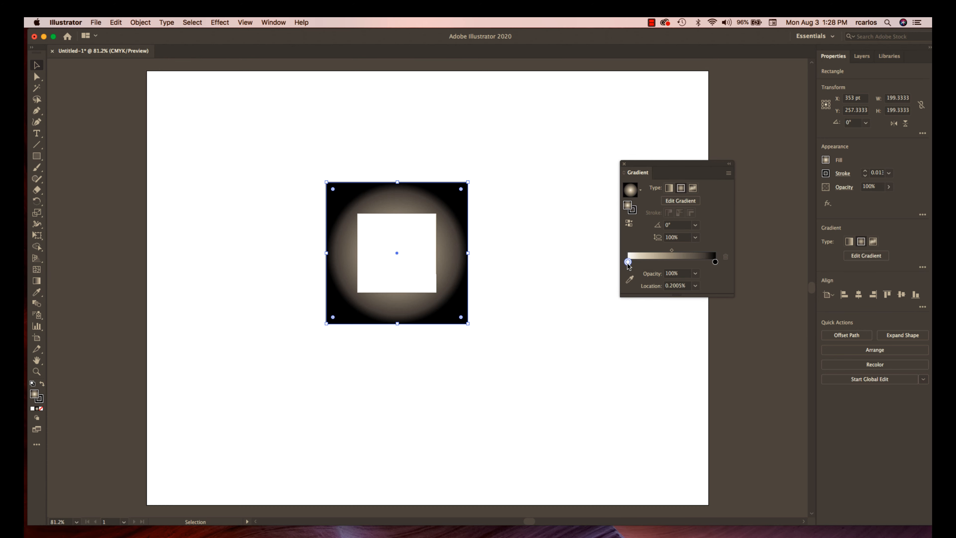
double_click(627, 262)
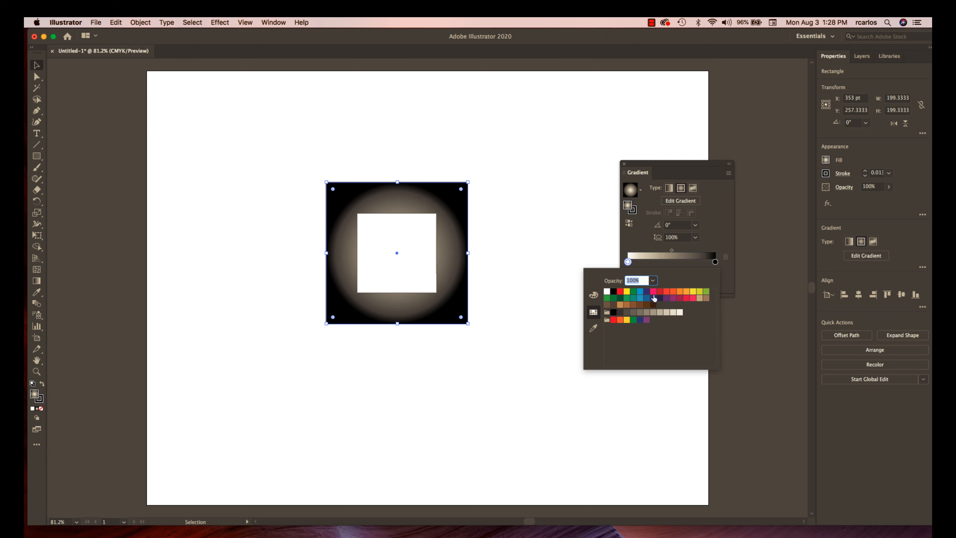
left_click(640, 292)
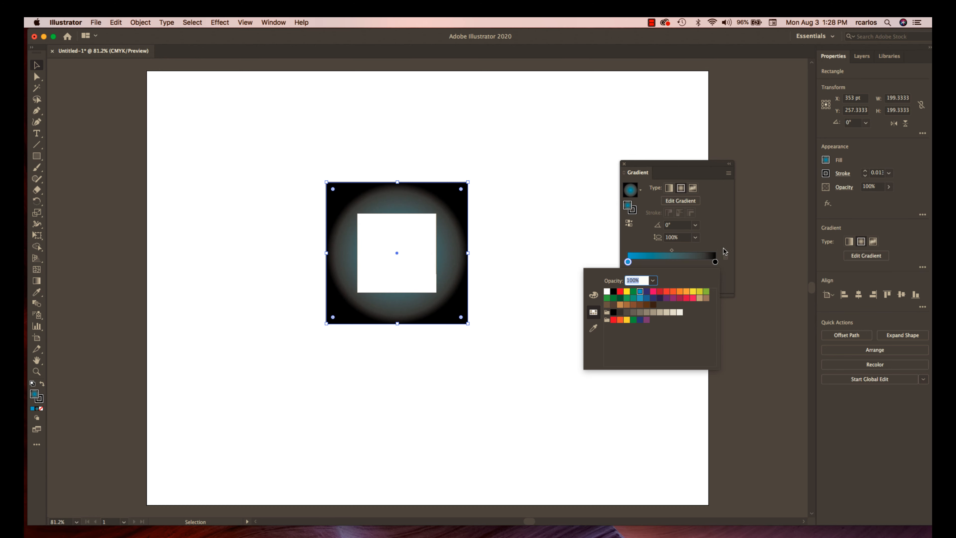
left_click(714, 263)
double_click(714, 262)
left_click(693, 294)
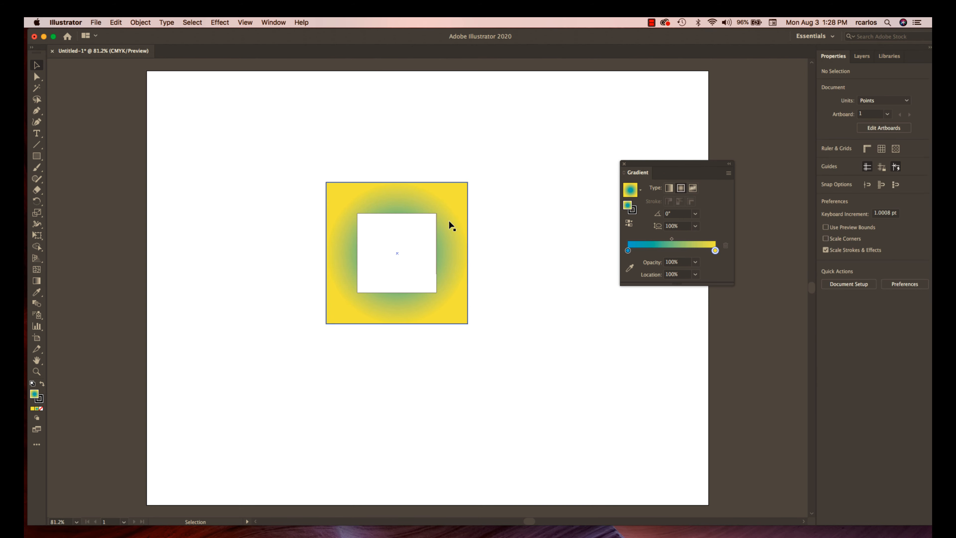
left_click(421, 245)
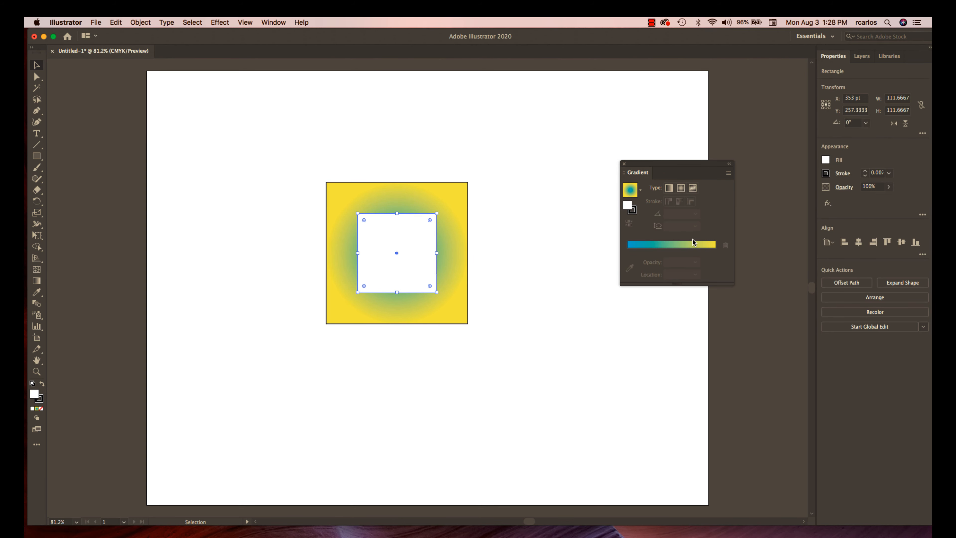
left_click(666, 244)
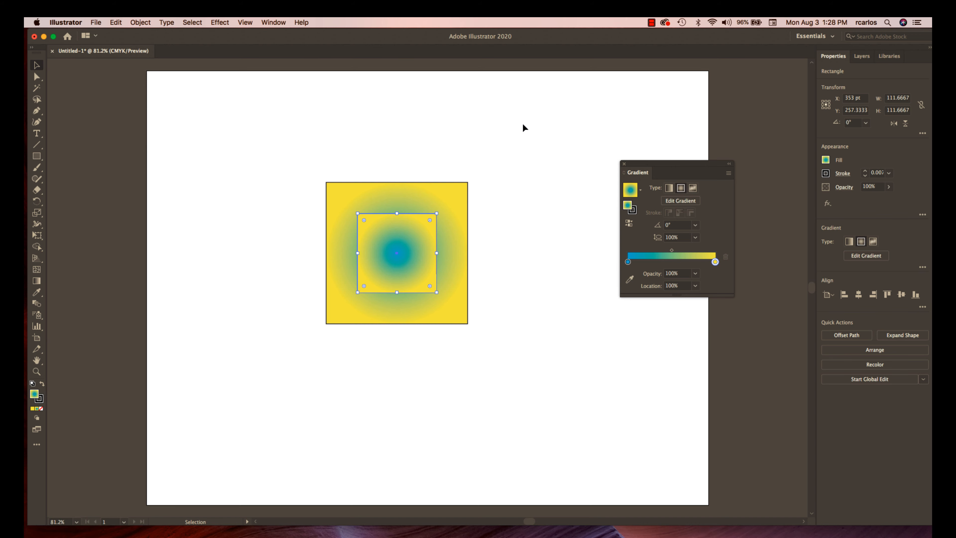
Remove the stroke from the large outer square by setting its stroke colour to None.
left_click(460, 194)
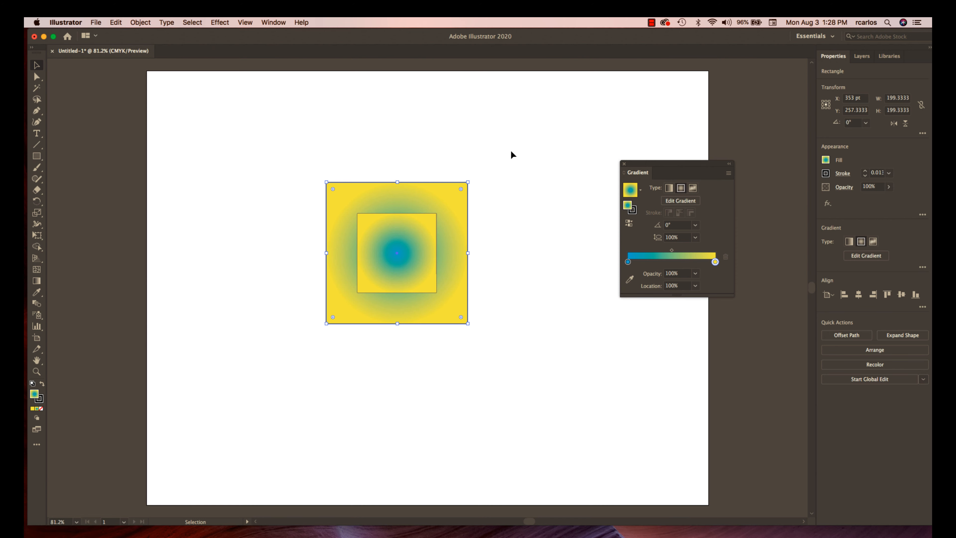
left_click(842, 173)
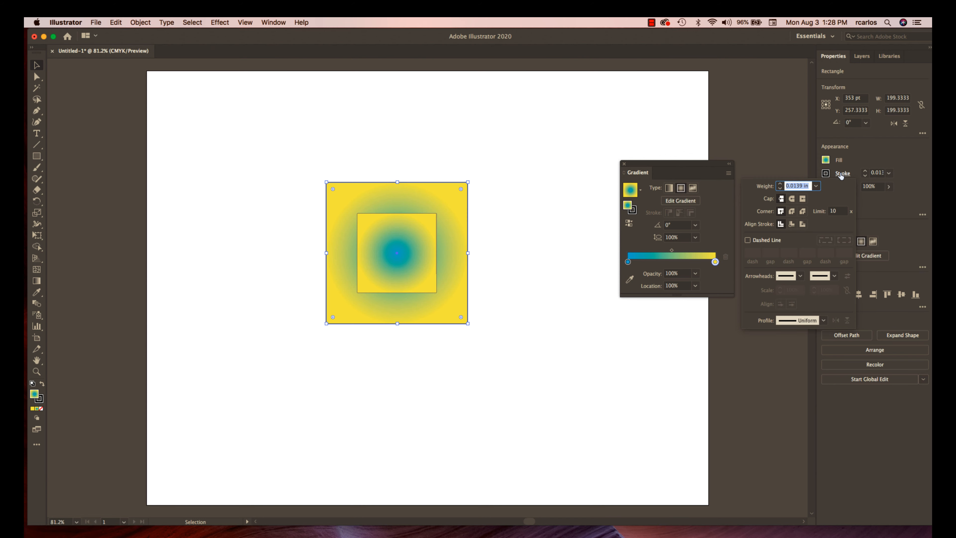
left_click(816, 186)
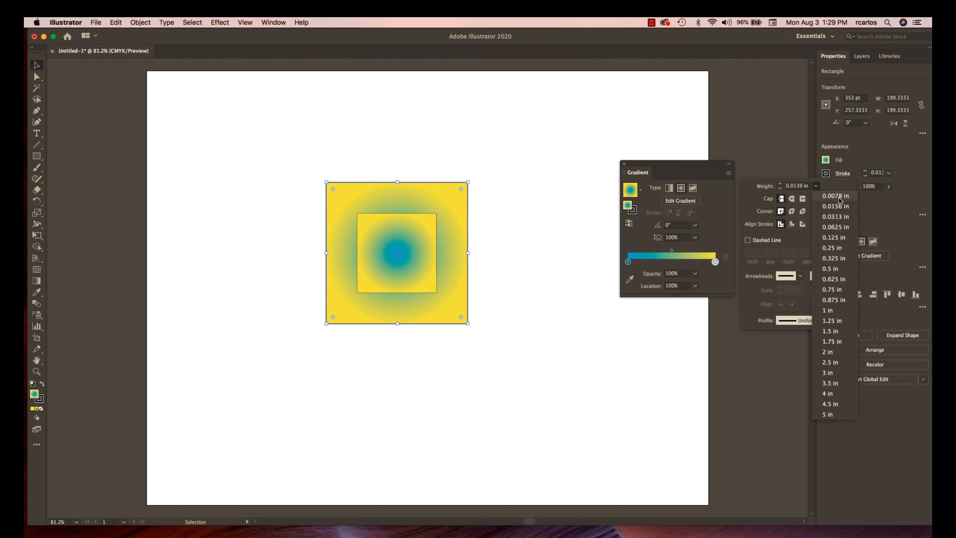
left_click(825, 175)
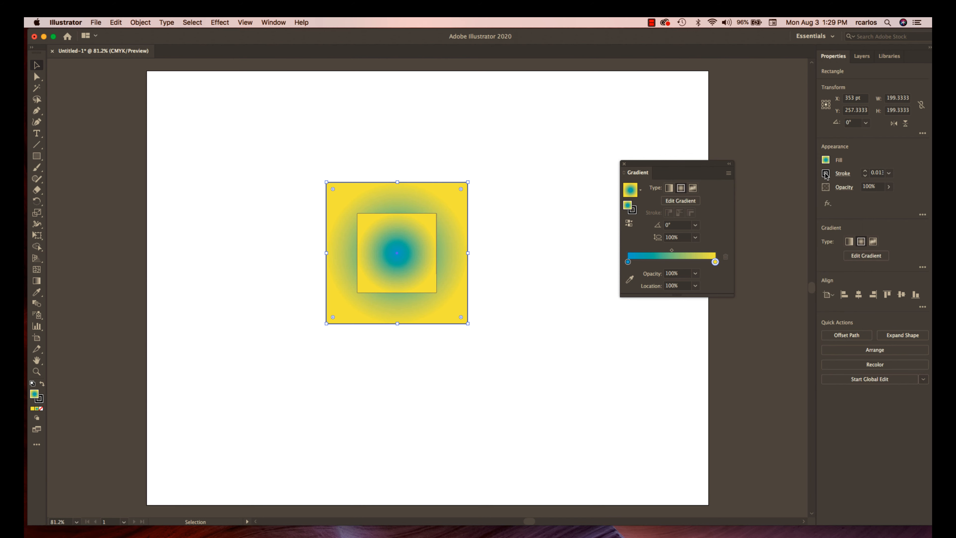
left_click(825, 174)
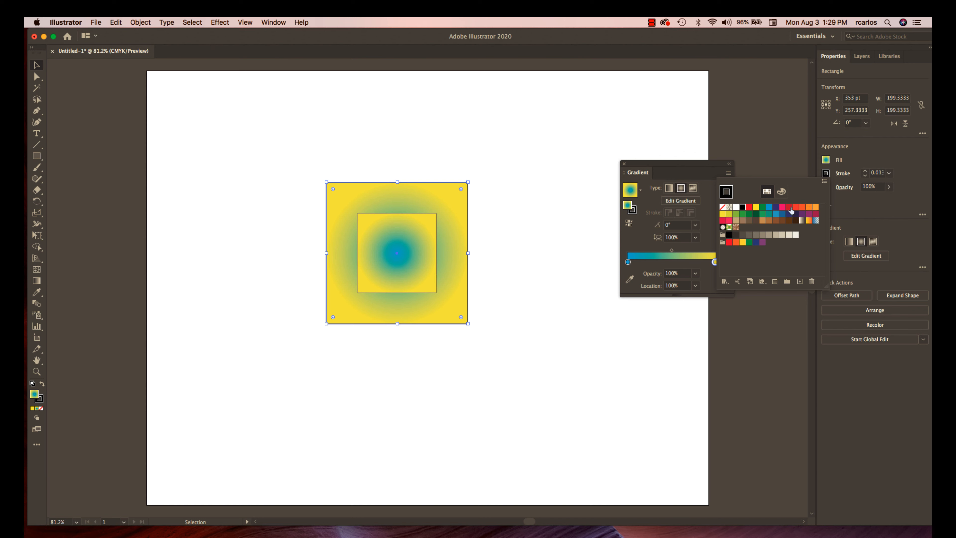
left_click(722, 210)
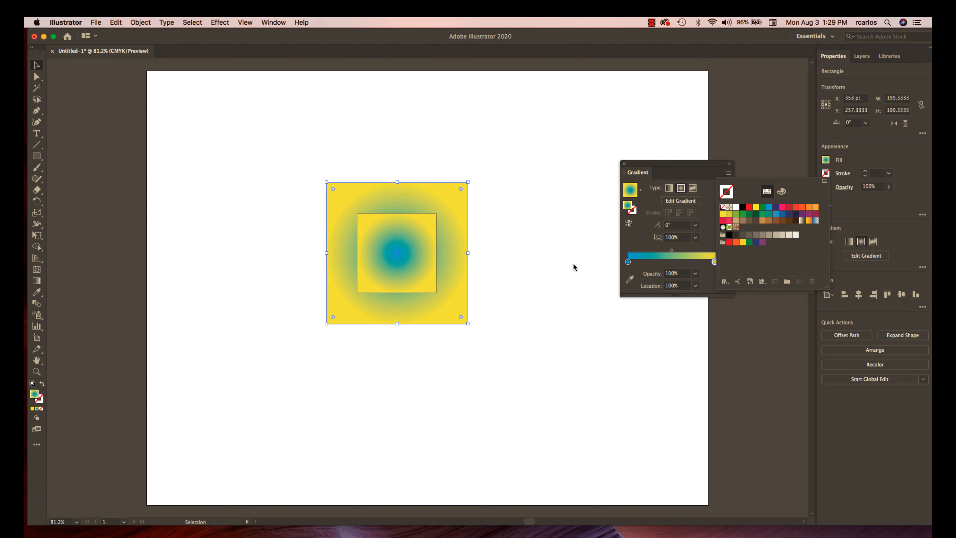
Set the stroke of the small inner square to None and deselect it.
left_click(314, 160)
left_click(412, 222)
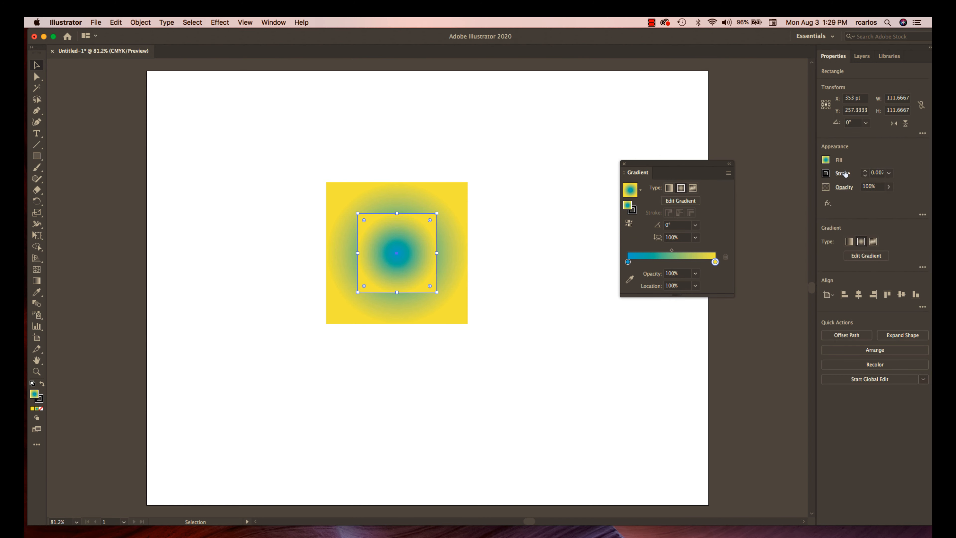
left_click(826, 174)
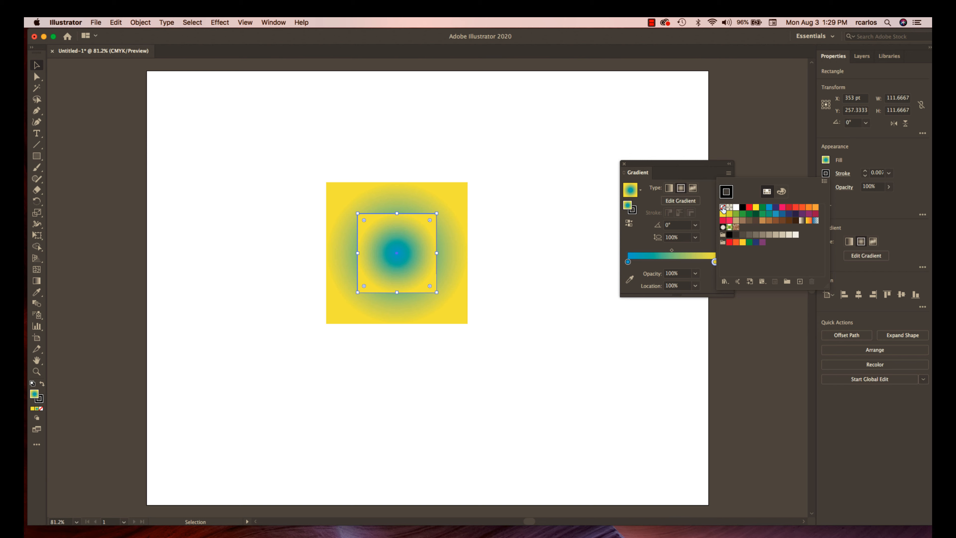
left_click(723, 209)
left_click(518, 155)
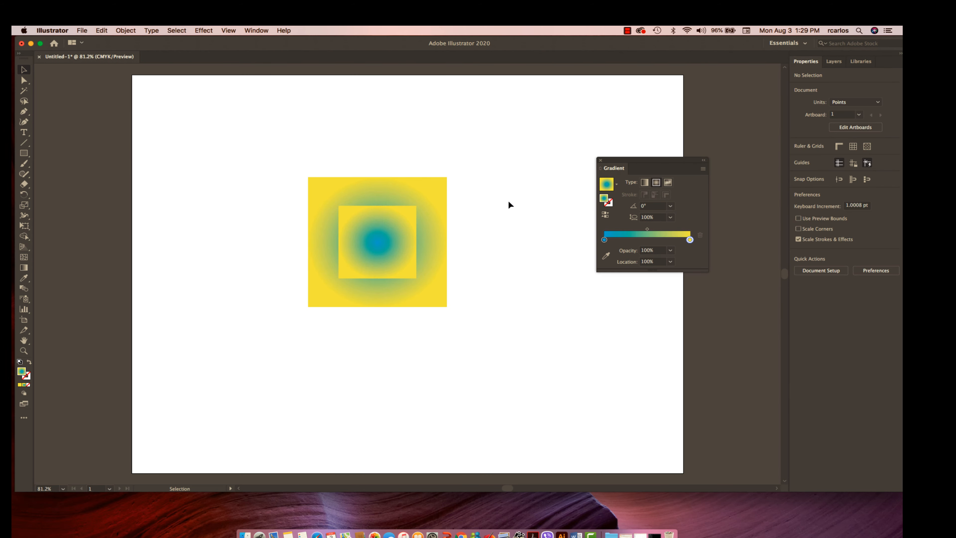
Lower the opacity of the large outer square to 59% and deselect it.
left_click(420, 190)
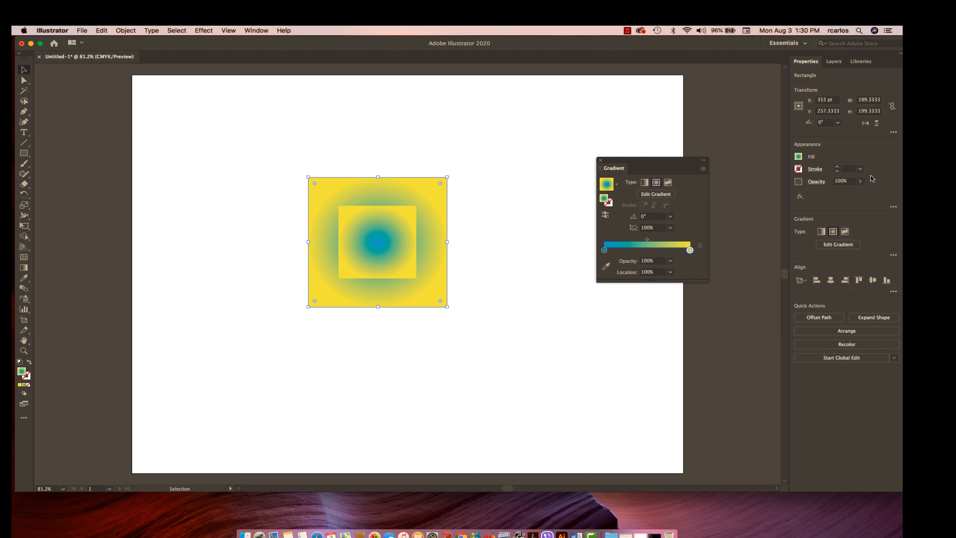
left_click(861, 181)
mouse_move(858, 195)
left_mouse_down()
mouse_move(836, 198)
mouse_move(845, 193)
left_mouse_up()
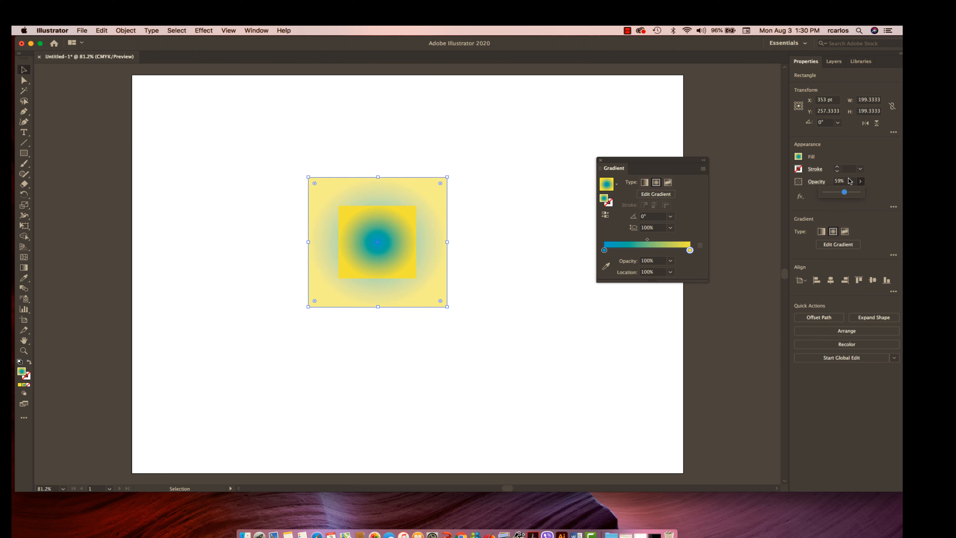
left_click(846, 183)
key("Return")
left_click(564, 315)
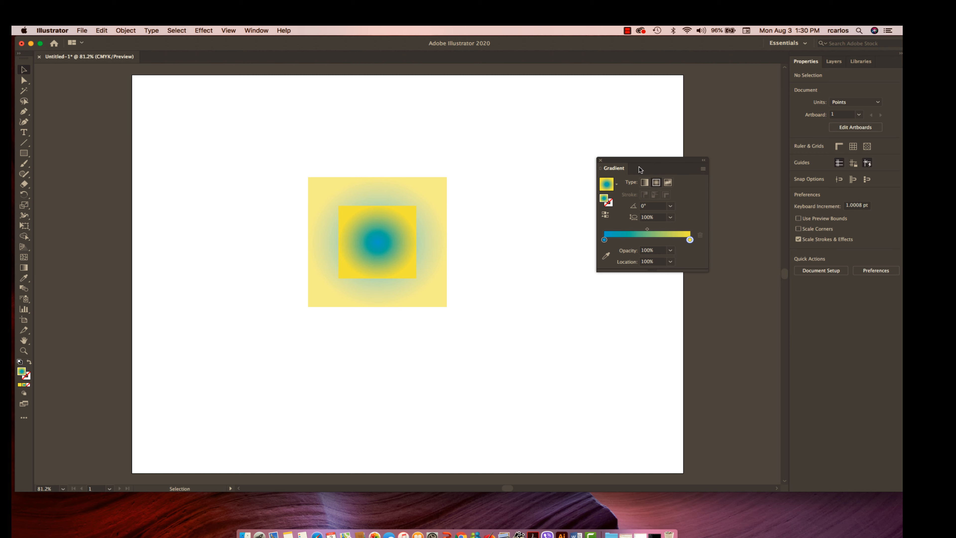
Separate the two squares and overlap a copy of the semi-transparent large square with the original to show its transparency.
left_click(356, 193)
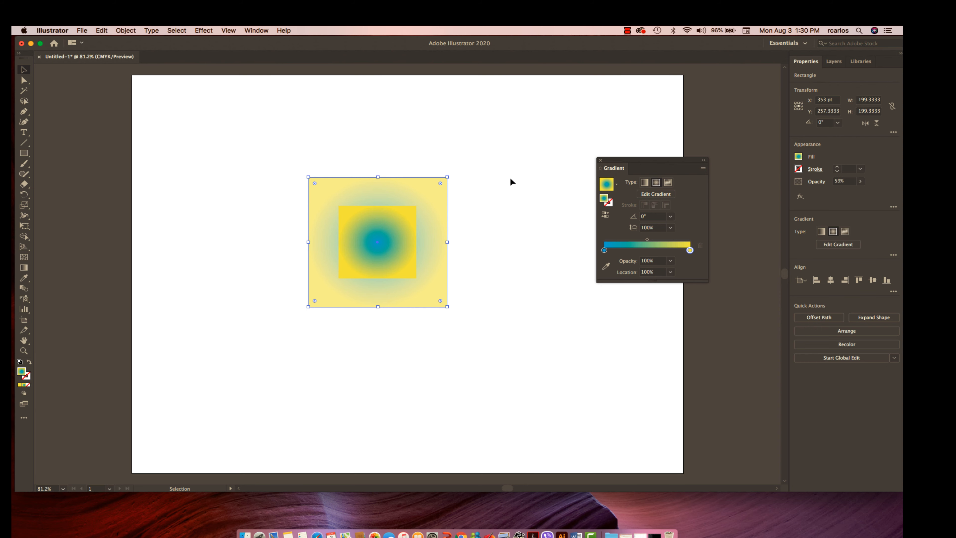
key("a")
left_click_drag(407, 239, 438, 269)
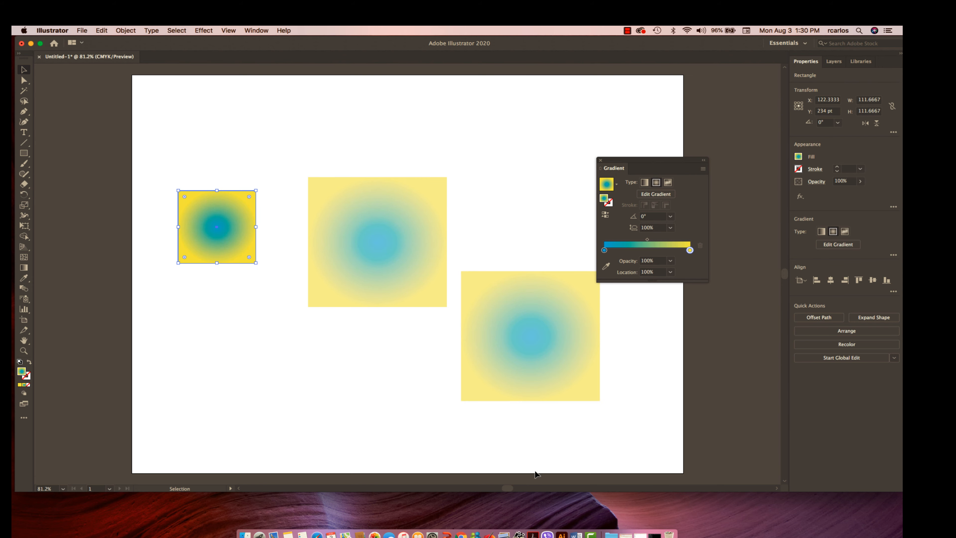
left_click_drag(556, 327, 491, 298)
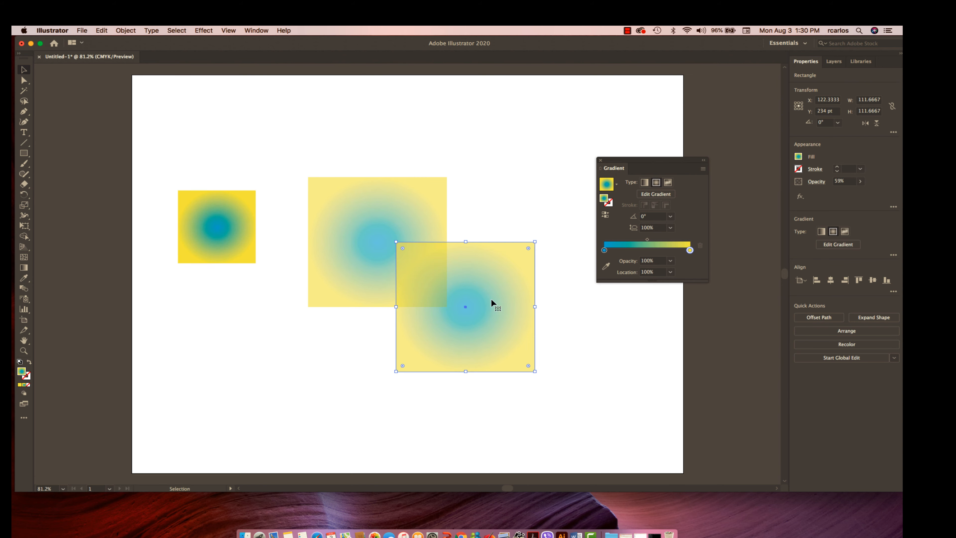
left_click(455, 152)
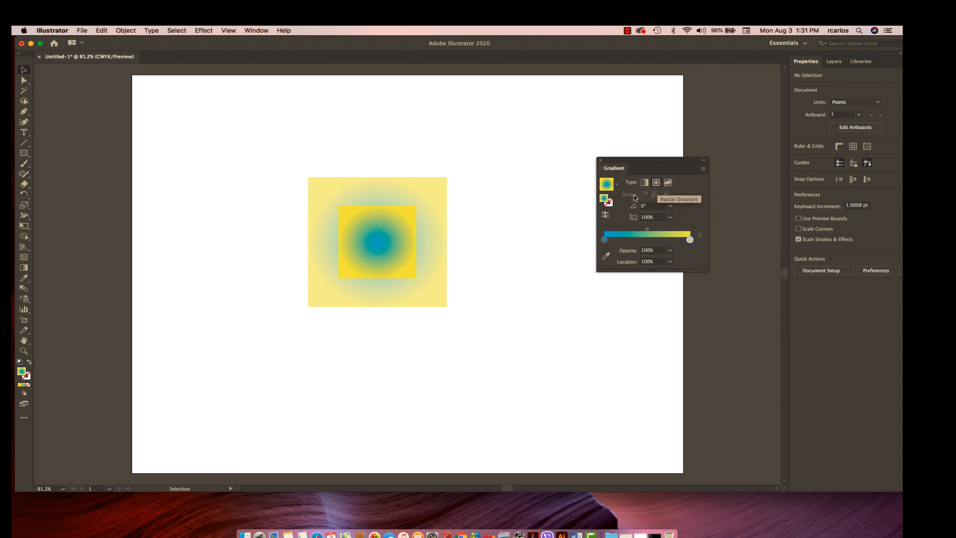
Change the large outer square to a freeform gradient drawn with points, and colour the point near its upper-left corner blue.
left_click(668, 183)
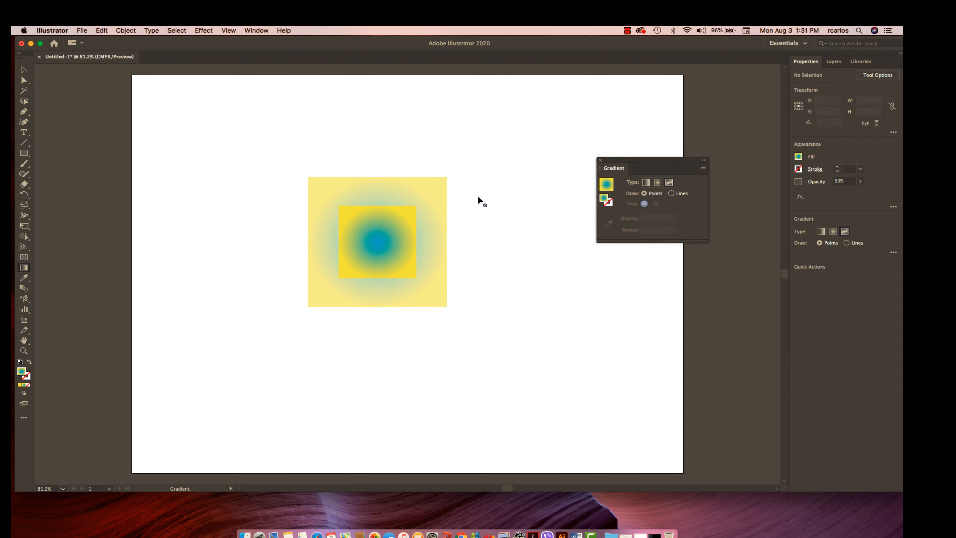
left_click(320, 190)
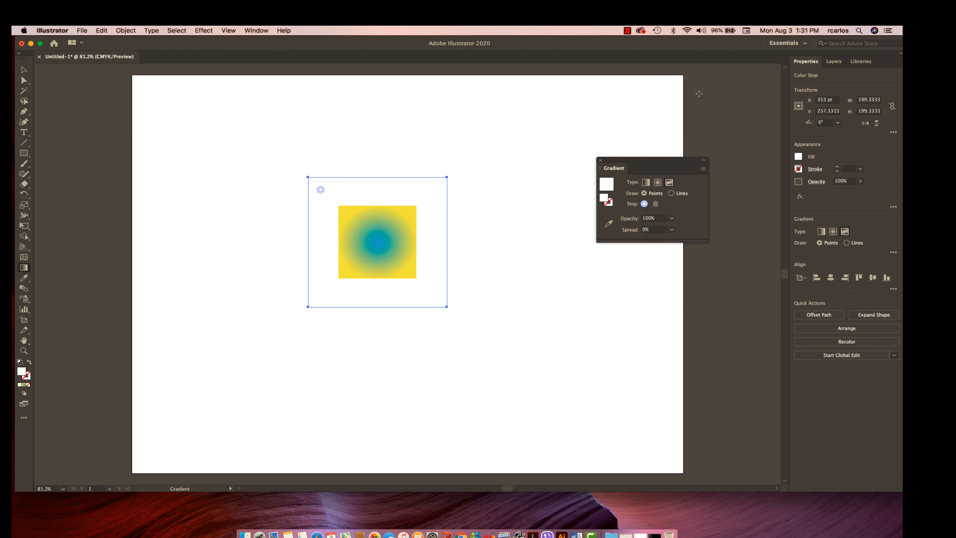
double_click(607, 189)
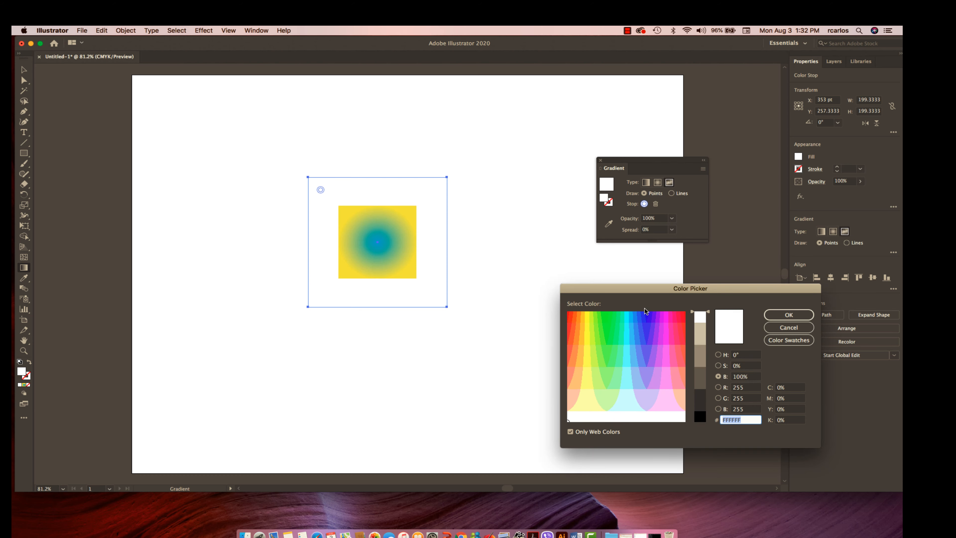
left_click(640, 320)
left_click(788, 314)
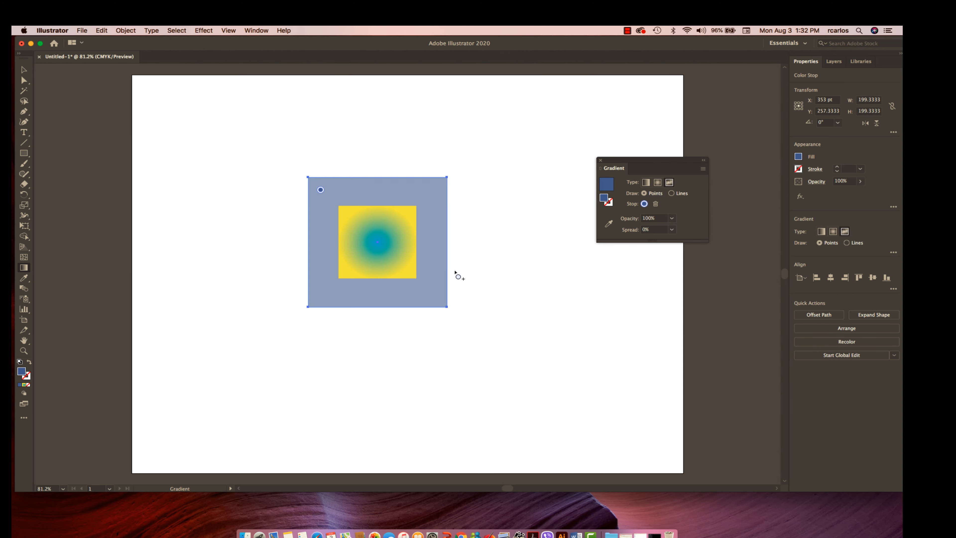
Add a yellow colour point near the outer square's upper-right corner and a red one near its lower-right corner.
left_click(428, 195)
double_click(429, 195)
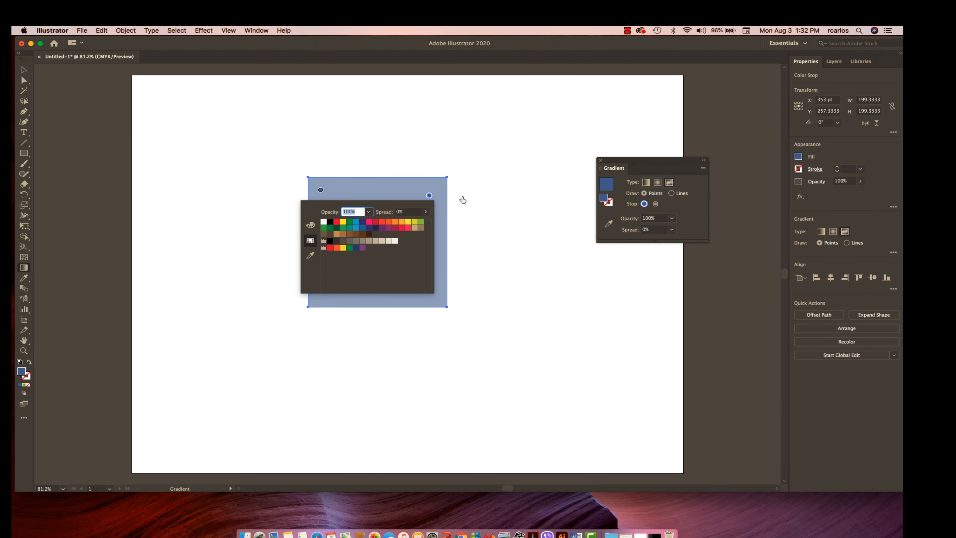
left_click(408, 222)
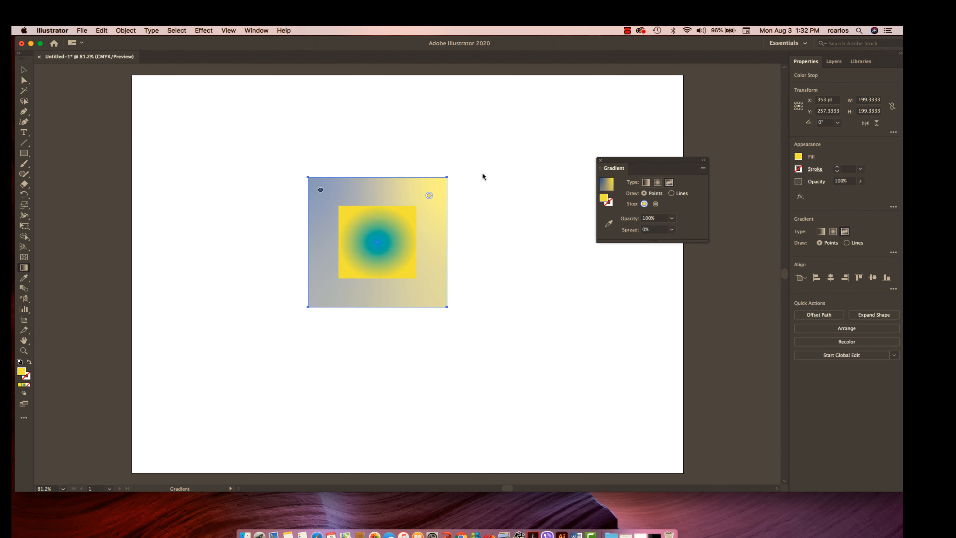
left_click(423, 291)
double_click(423, 291)
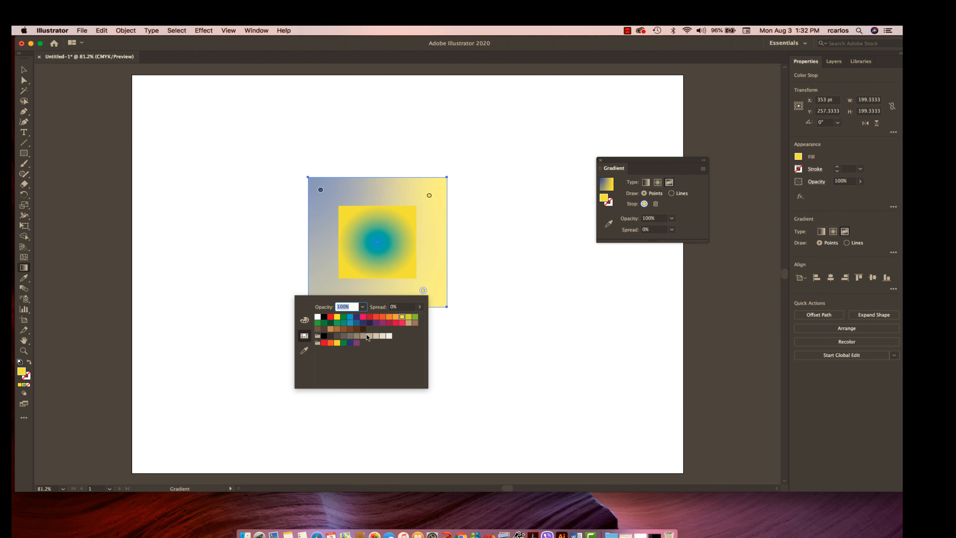
left_click(324, 343)
left_click(279, 285)
Add a green colour point near the outer square's lower-left corner.
left_click(324, 275)
double_click(324, 275)
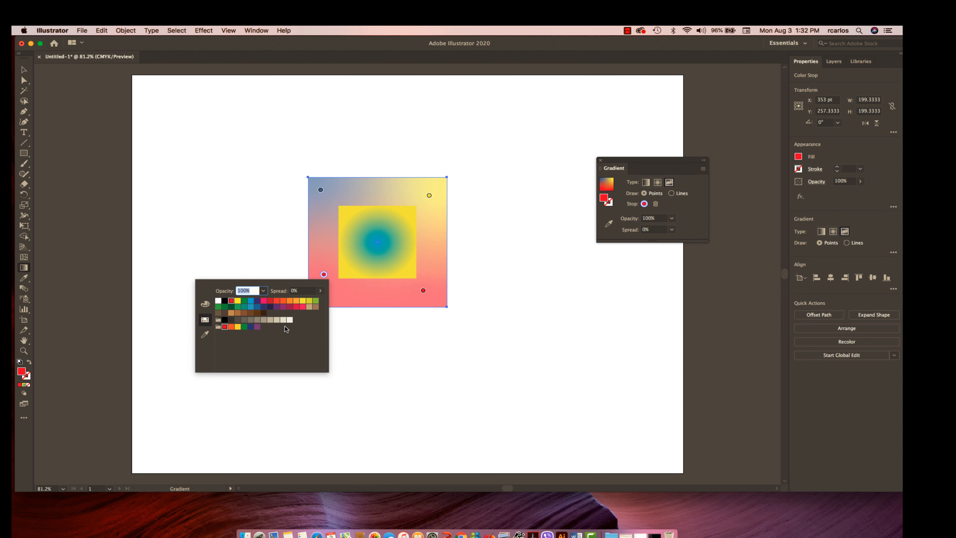
left_click(245, 304)
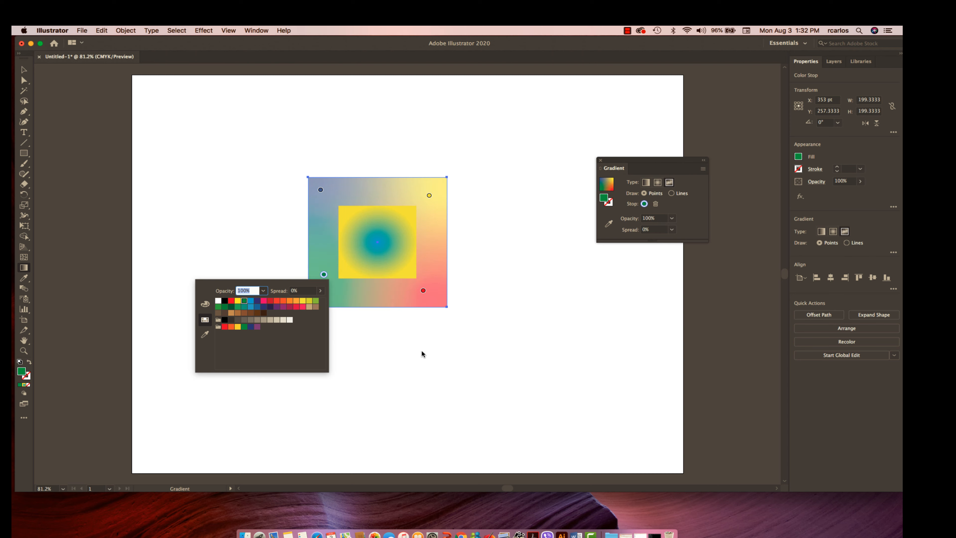
Add a white colour point to the outer square's freeform gradient near the middle of its lower edge.
left_click(379, 291)
double_click(379, 291)
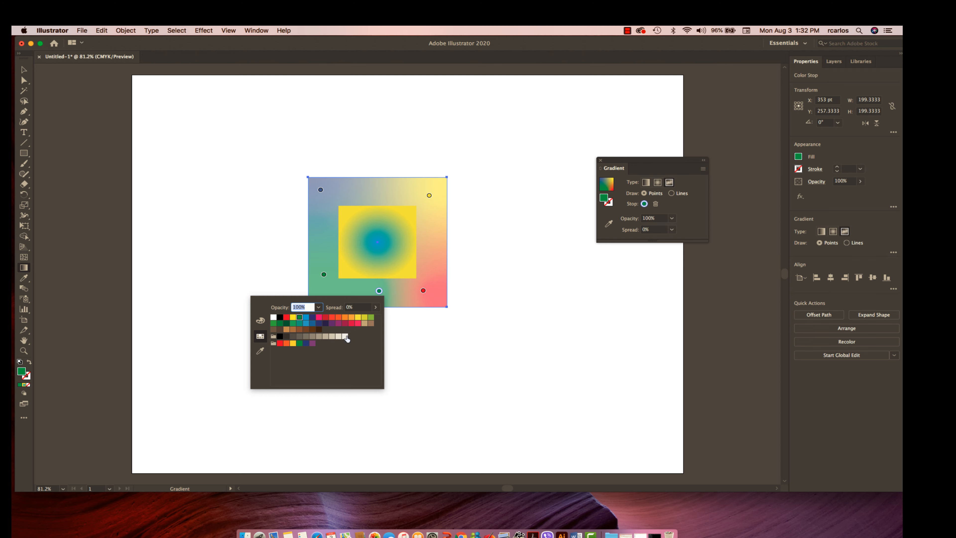
left_click(346, 337)
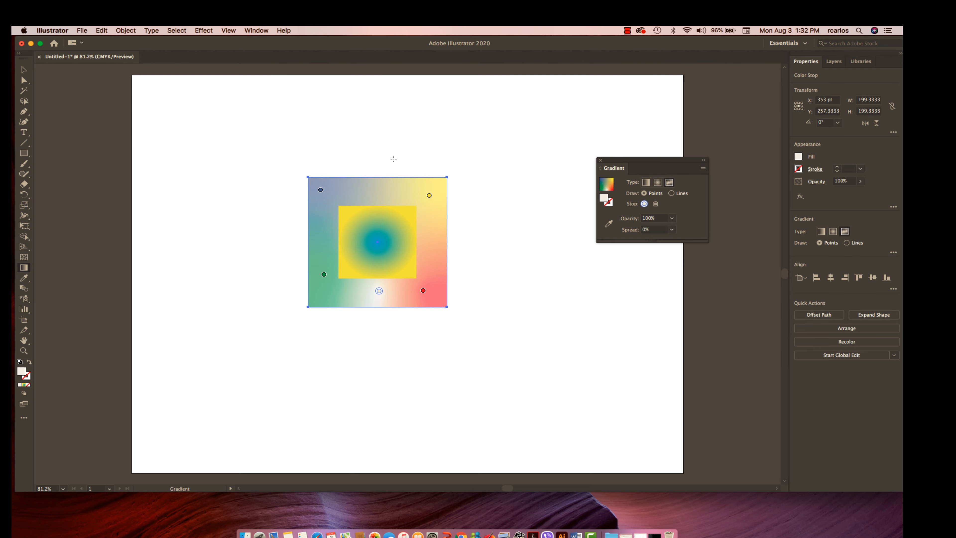
Raise the outer square's opacity to 100% for comparison, lower it to 61%, and deselect the square.
left_click(24, 70)
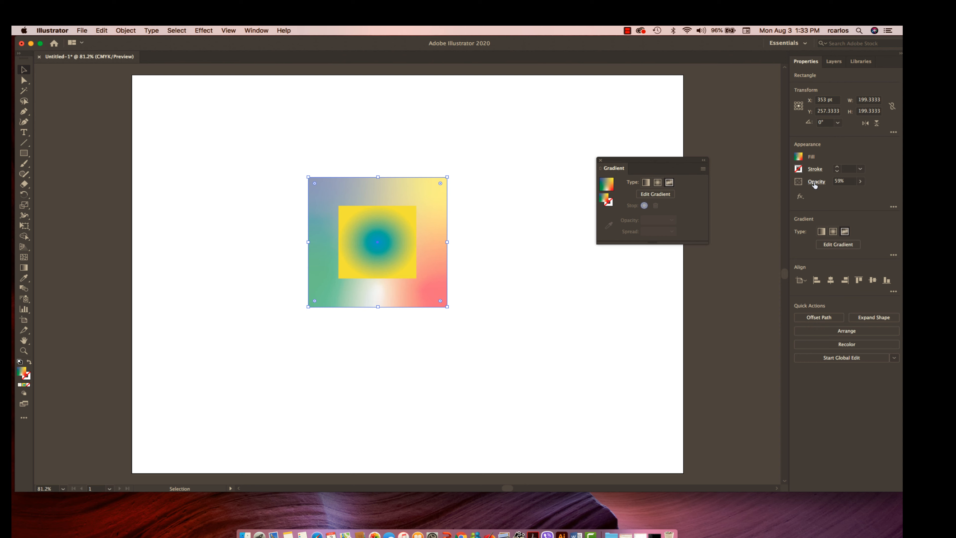
left_click(859, 181)
mouse_move(846, 193)
left_mouse_down()
mouse_move(829, 200)
mouse_move(859, 190)
left_mouse_up()
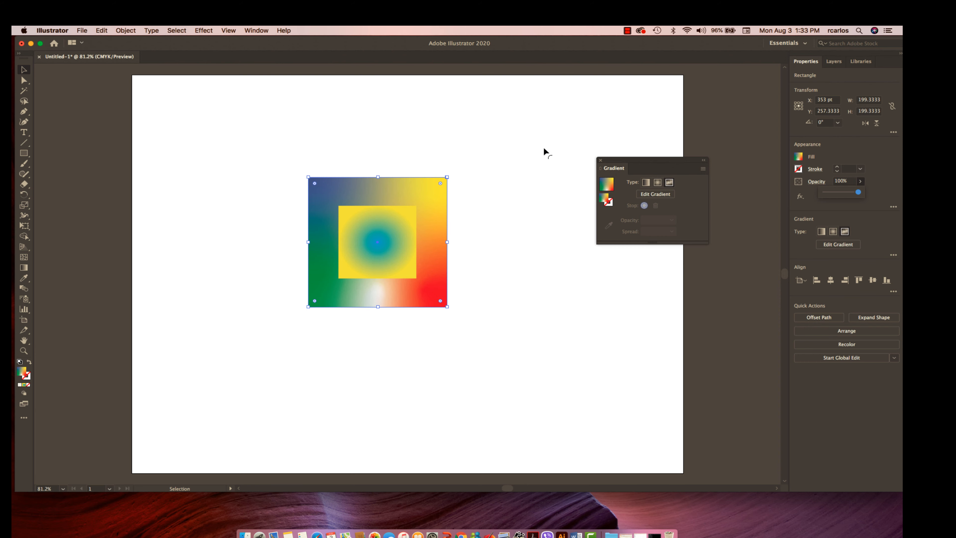
mouse_move(858, 191)
left_mouse_down()
mouse_move(832, 200)
mouse_move(847, 197)
left_mouse_up()
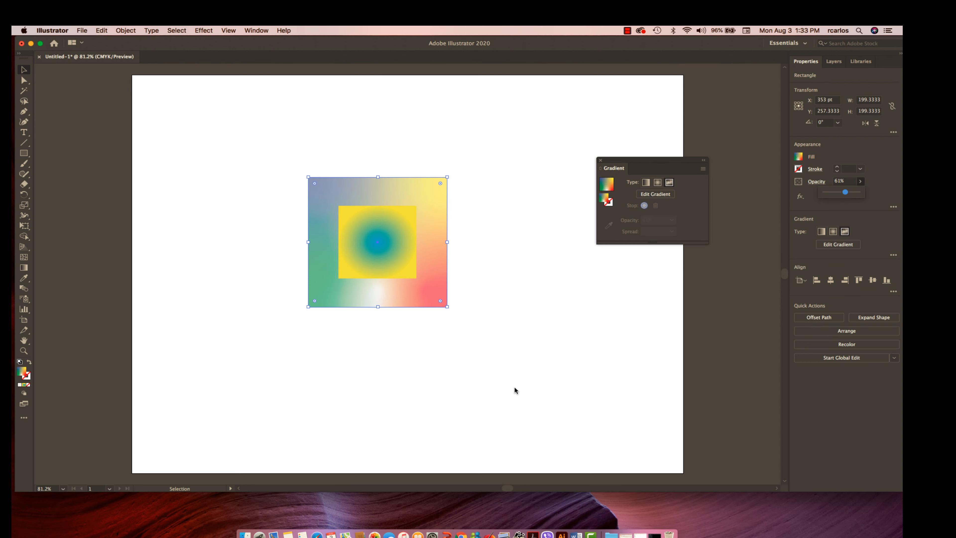
left_click(502, 366)
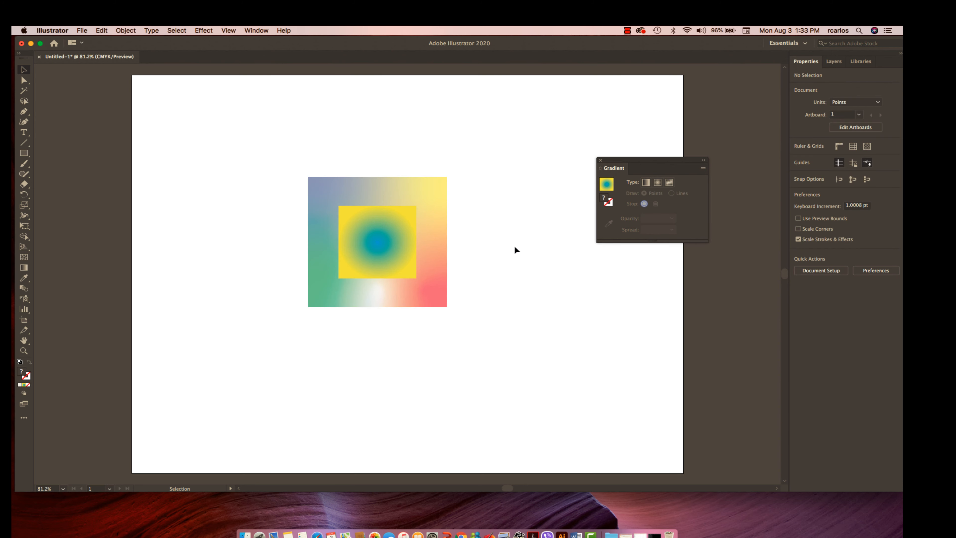
Delete the small inner square and select the remaining large gradient square.
left_click(370, 278)
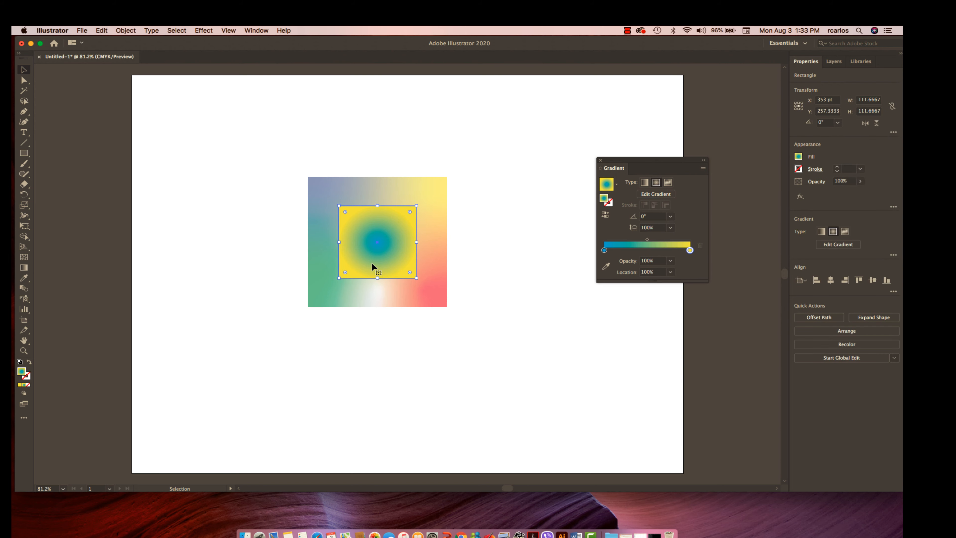
key("Delete")
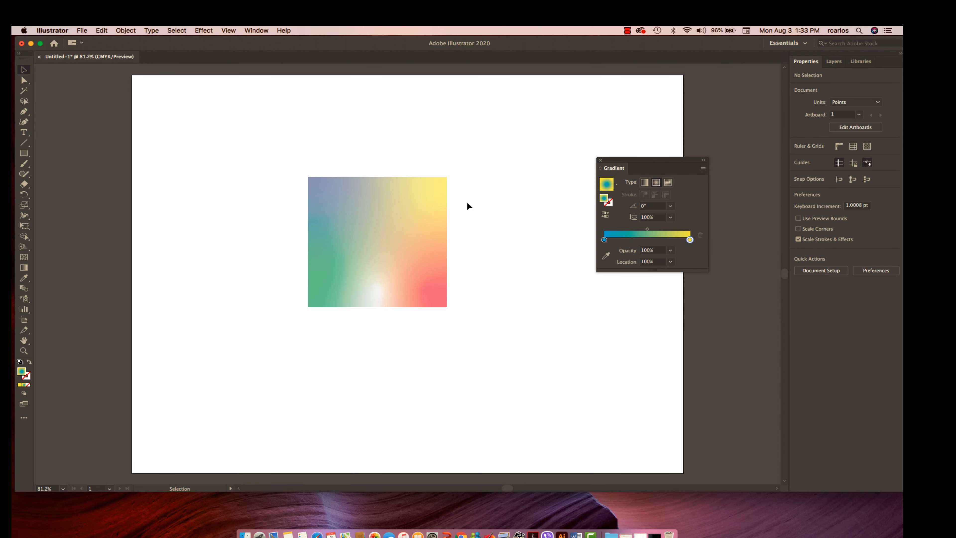
left_click(416, 249)
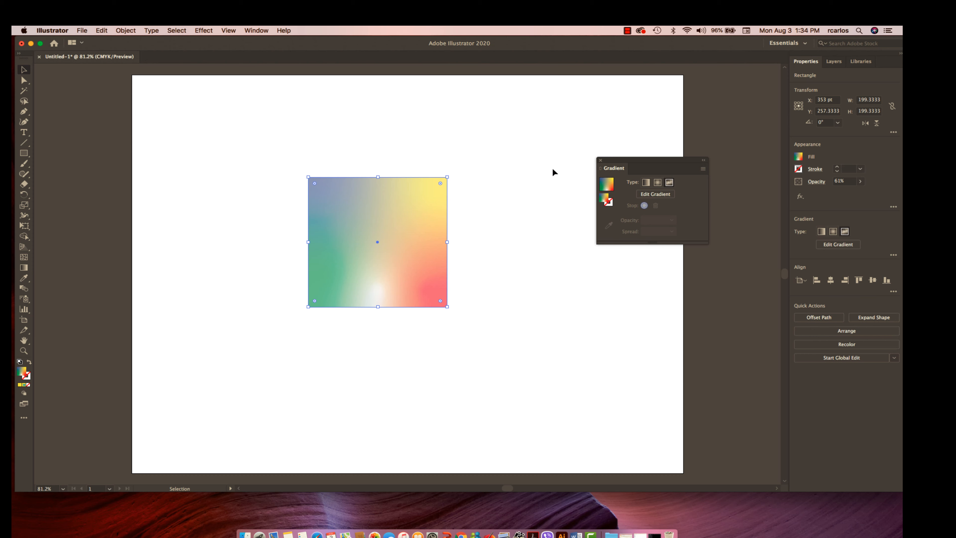
Try a Gaussian Blur on the square, toggling its preview off and on and raising the radius to about 84 pixels.
left_click(204, 31)
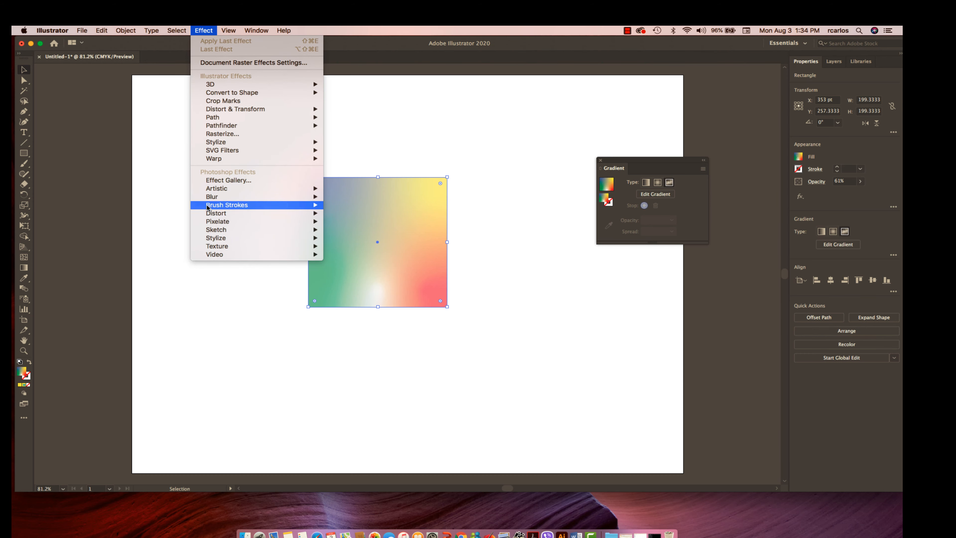
mouse_move(207, 200)
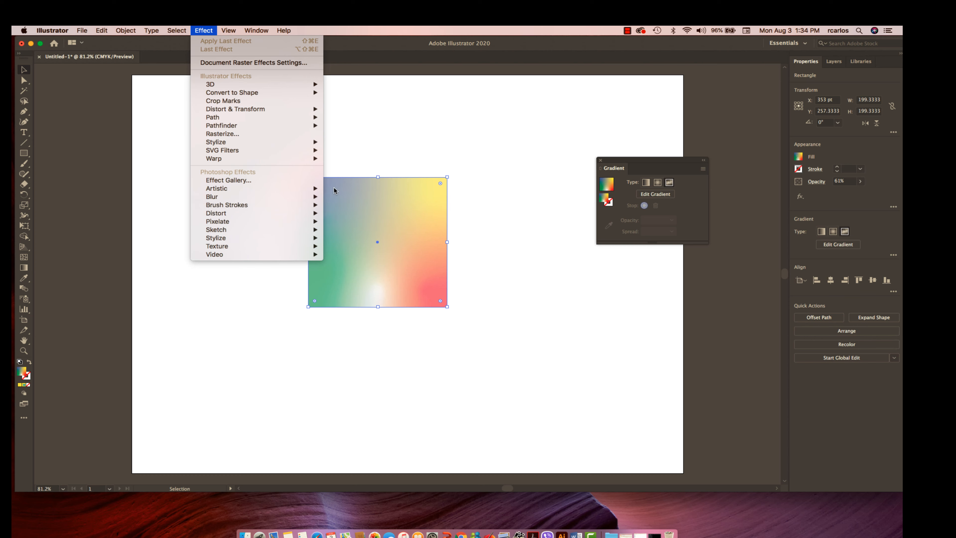
left_click(339, 196)
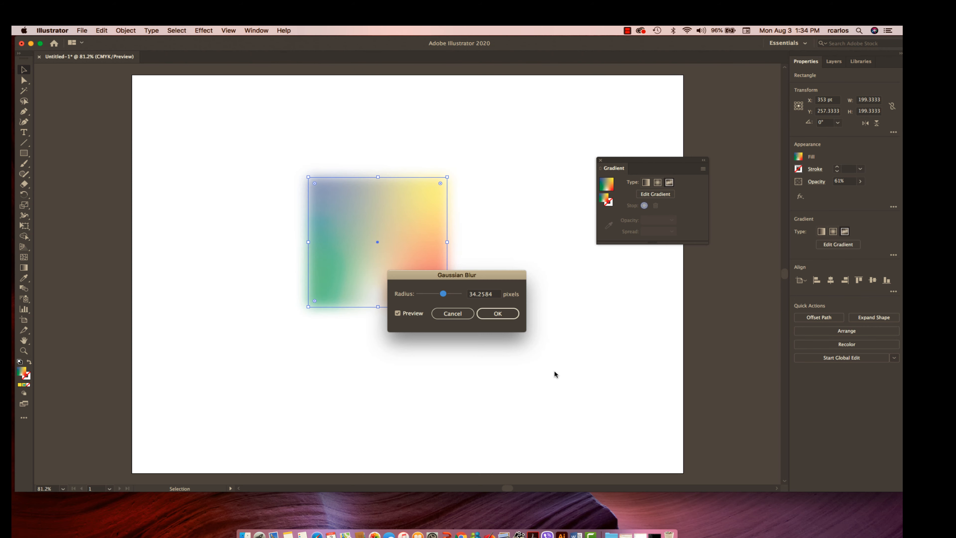
left_click_drag(493, 273, 560, 95)
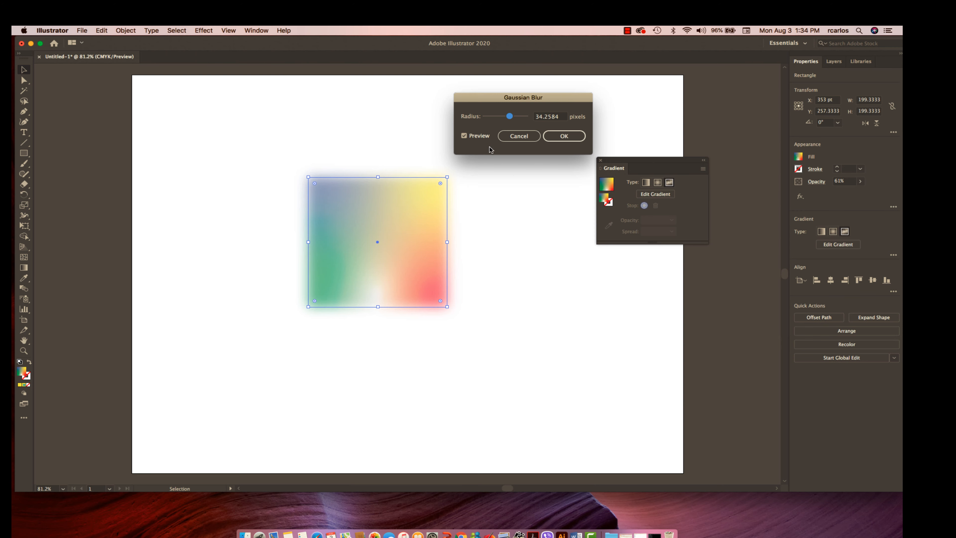
left_click(464, 135)
left_click(464, 136)
left_click_drag(510, 117, 519, 118)
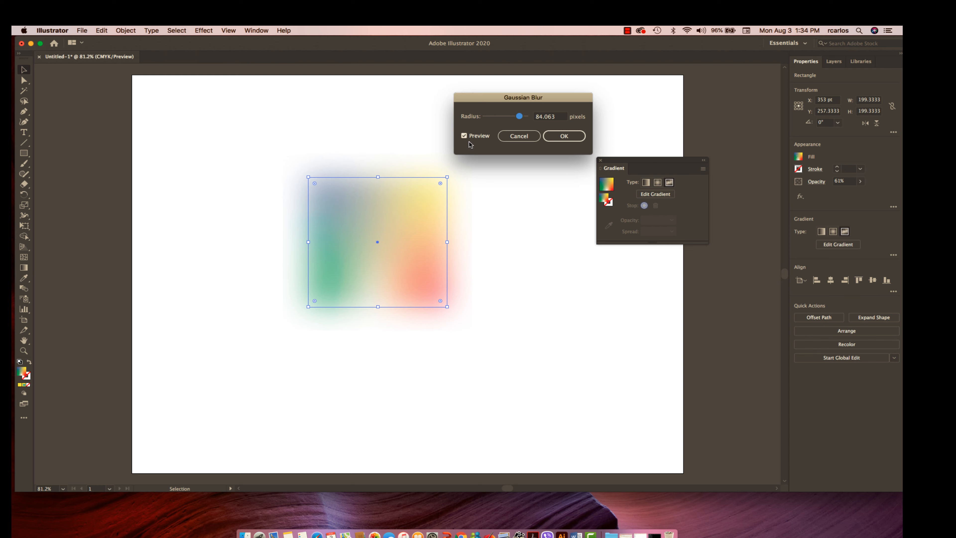
Reduce the Gaussian Blur radius in stages to 0.1 pixels, raise it to about 77 pixels, and apply the effect.
left_click_drag(520, 117, 499, 116)
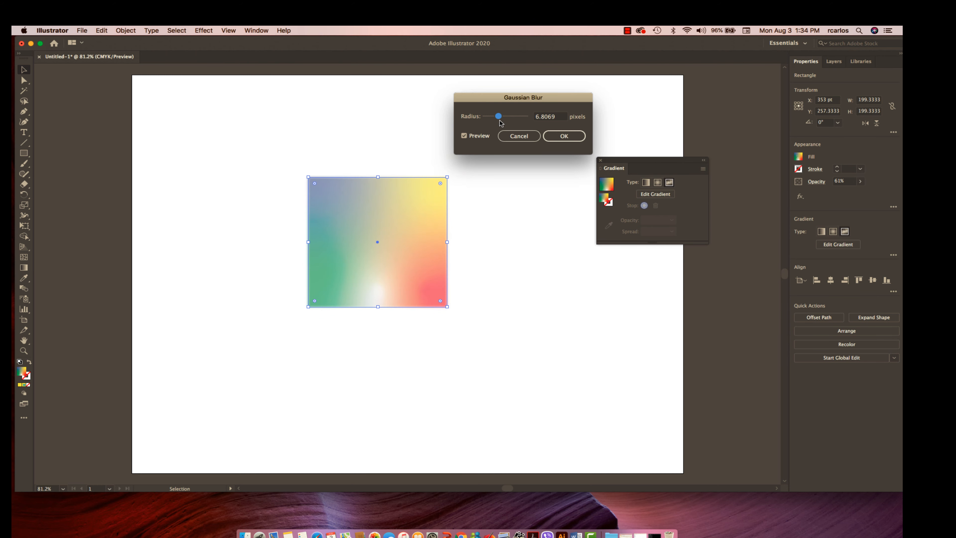
left_click_drag(499, 121, 490, 120)
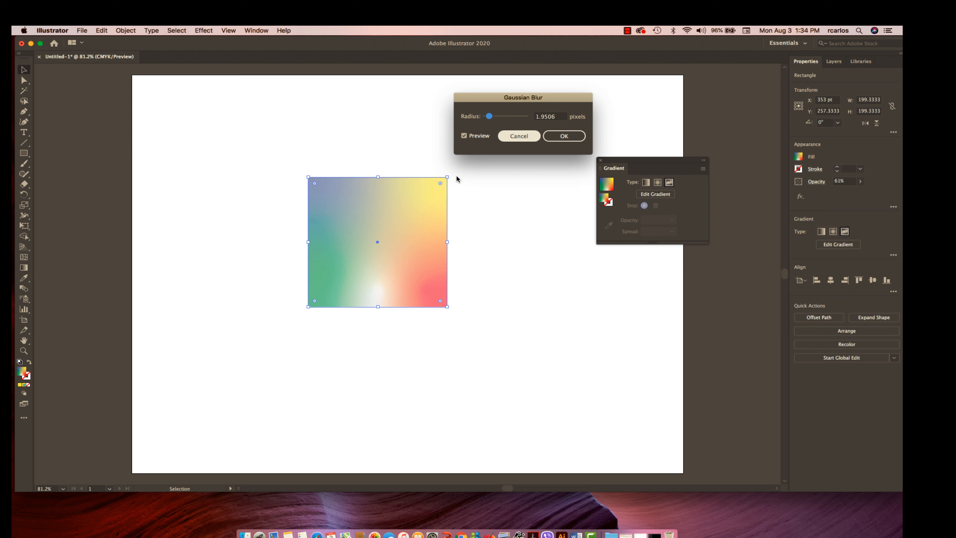
left_click_drag(489, 115, 468, 115)
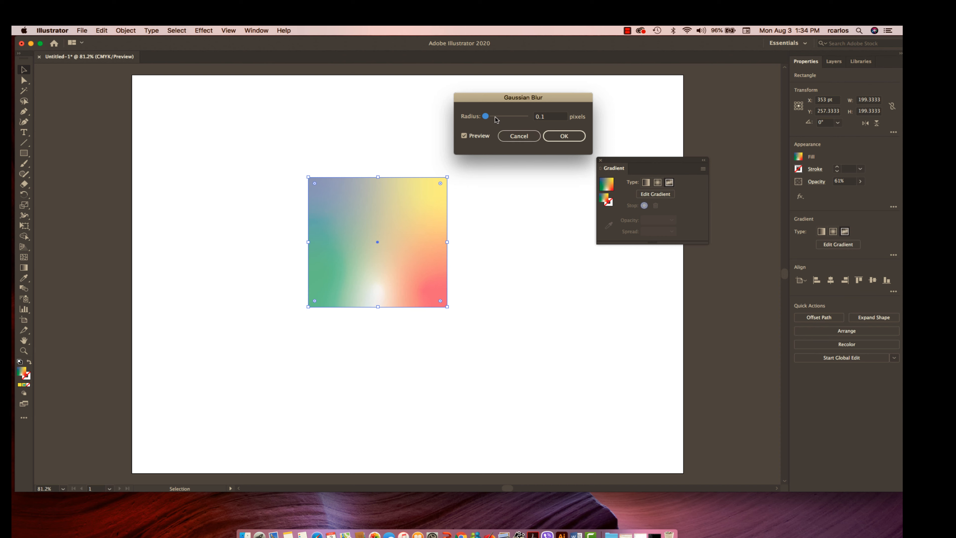
left_click_drag(485, 117, 518, 116)
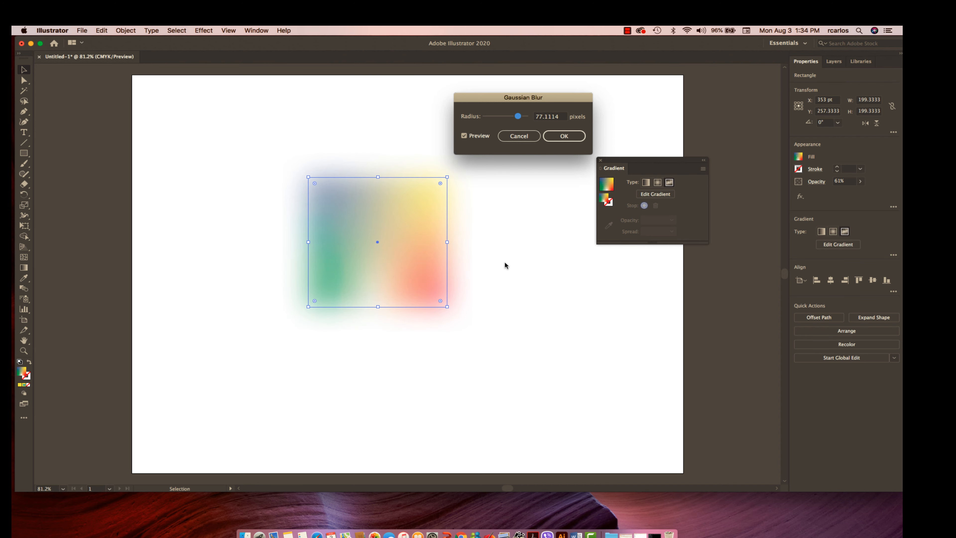
left_click(572, 136)
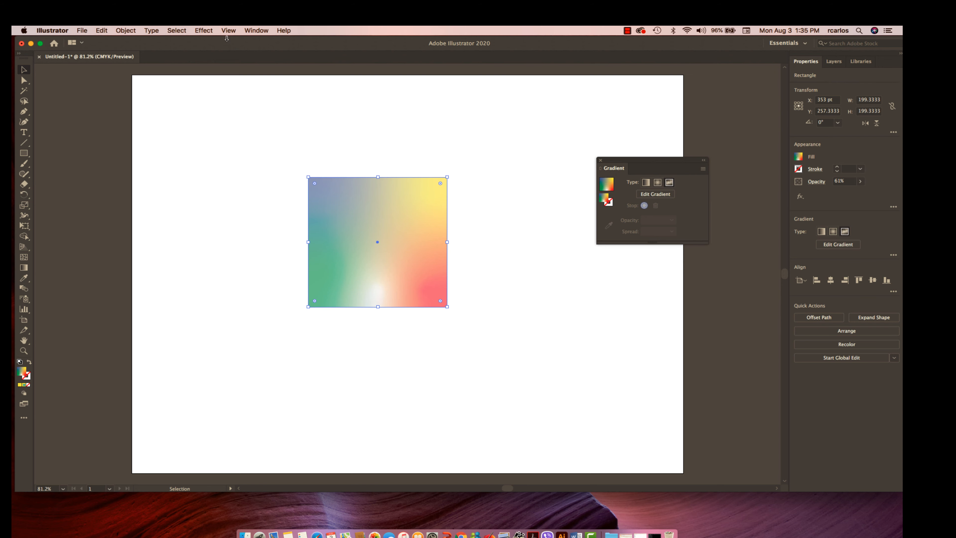
Apply a Radial Blur to the square with the Spin method, Good quality and an amount higher than 10.
left_click(203, 31)
mouse_move(305, 197)
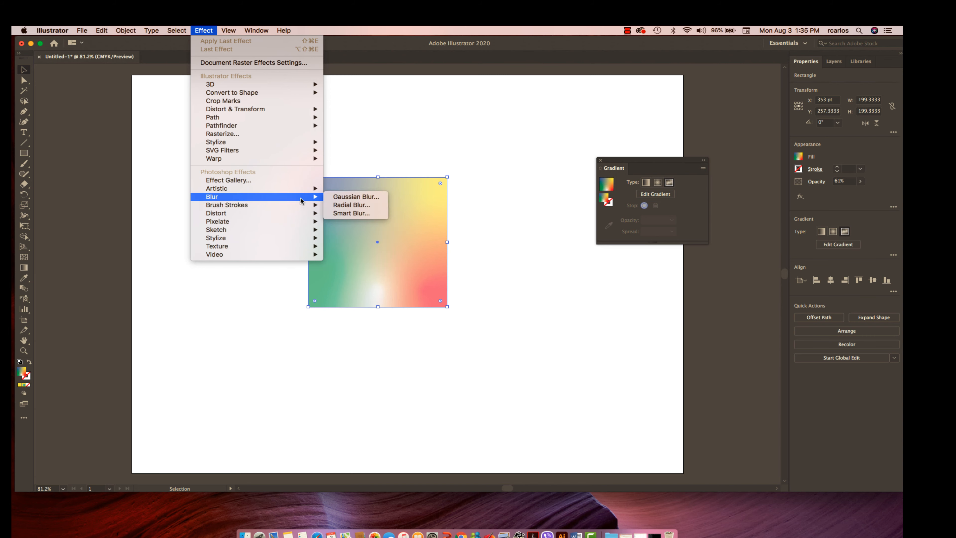
left_click(357, 205)
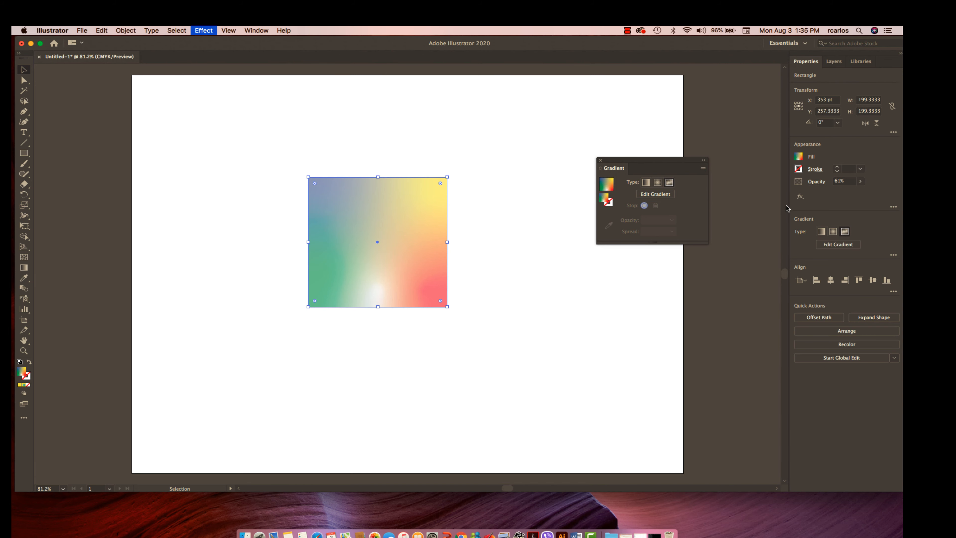
left_click_drag(489, 162, 568, 101)
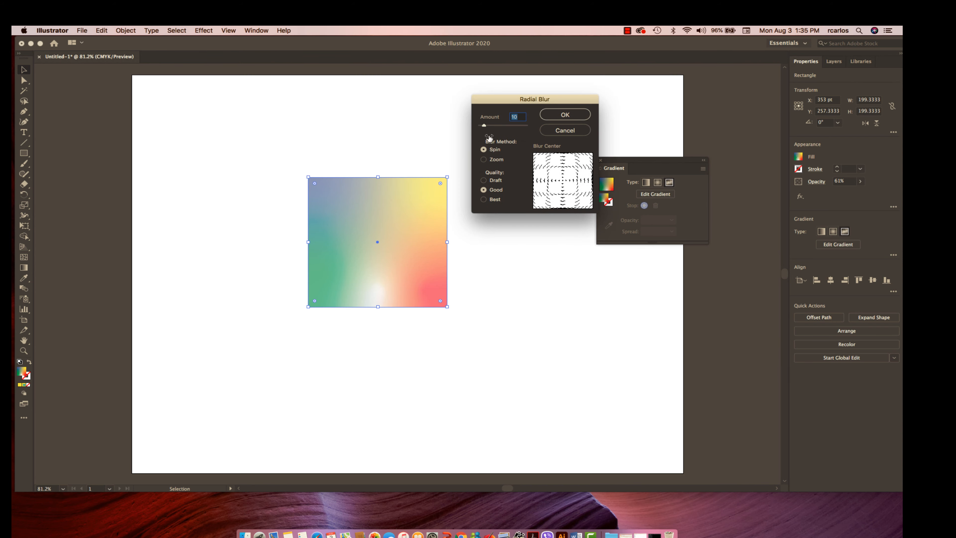
left_click_drag(484, 126, 507, 127)
left_click(565, 114)
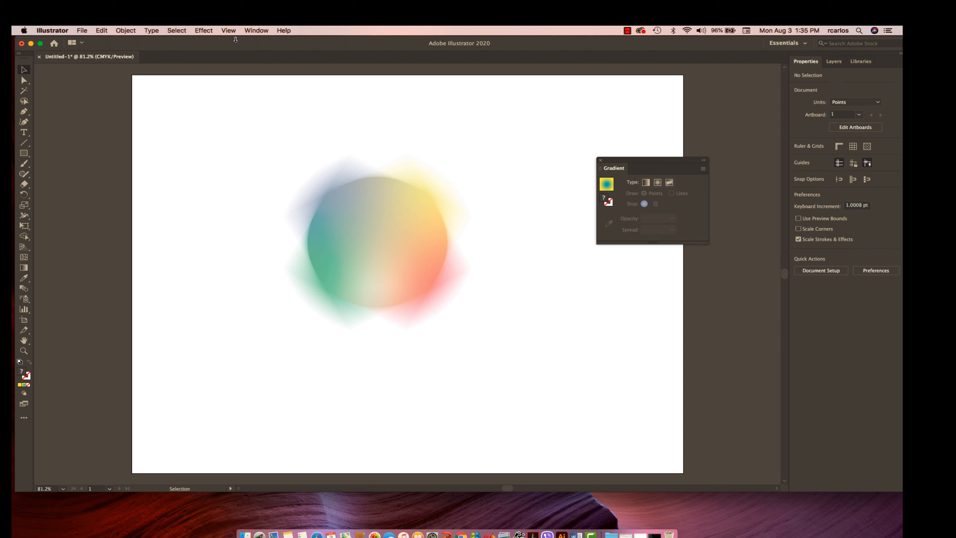
Inspect the blurred square's underlying shape in Outline view and return to Preview.
left_click(228, 31)
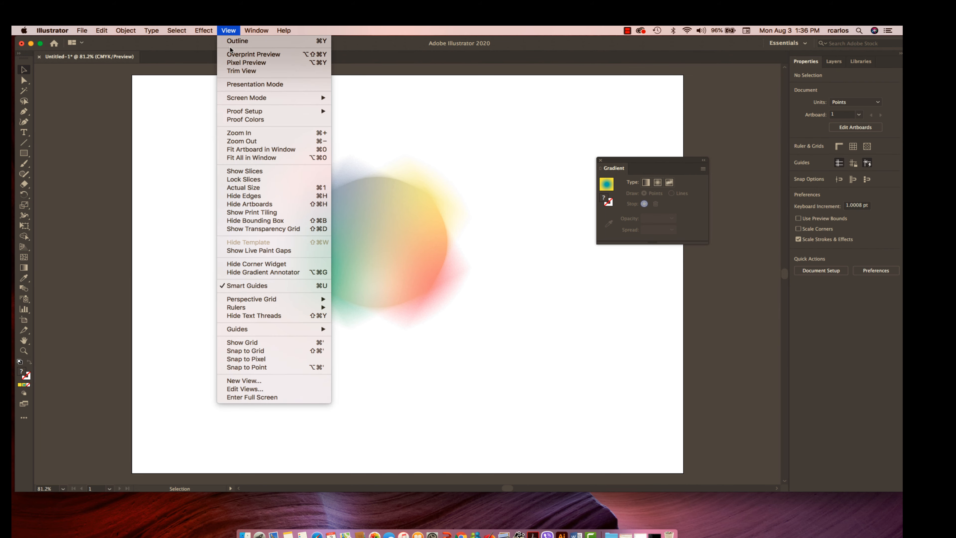
left_click(231, 41)
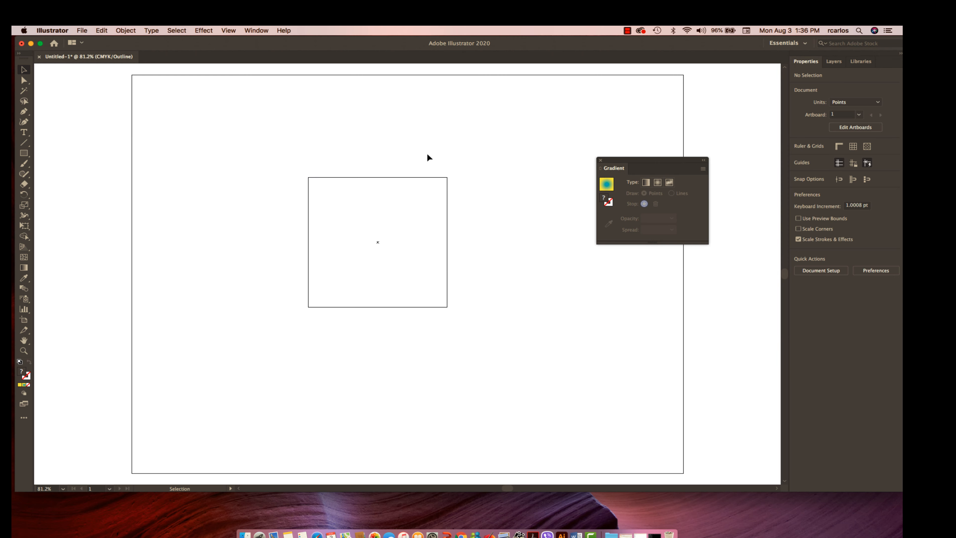
left_click(229, 31)
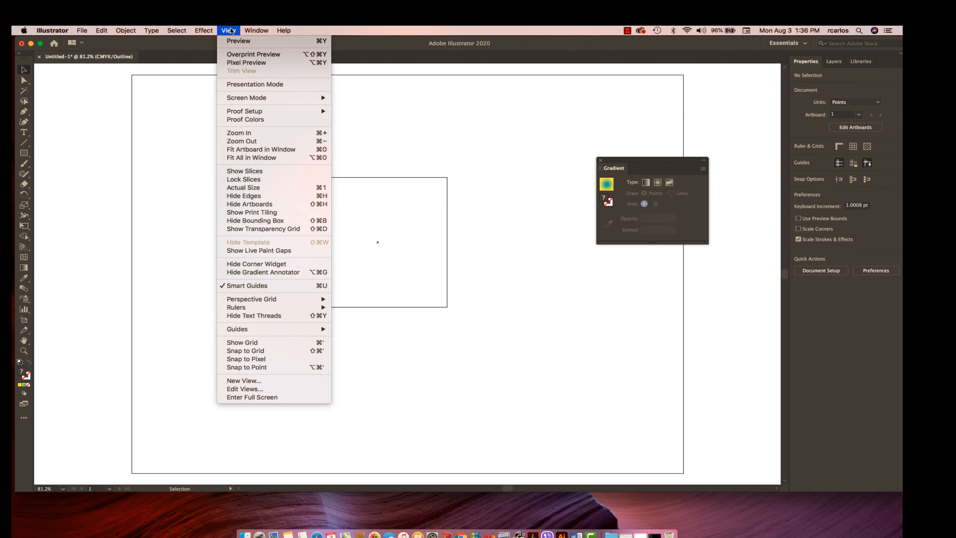
left_click(236, 39)
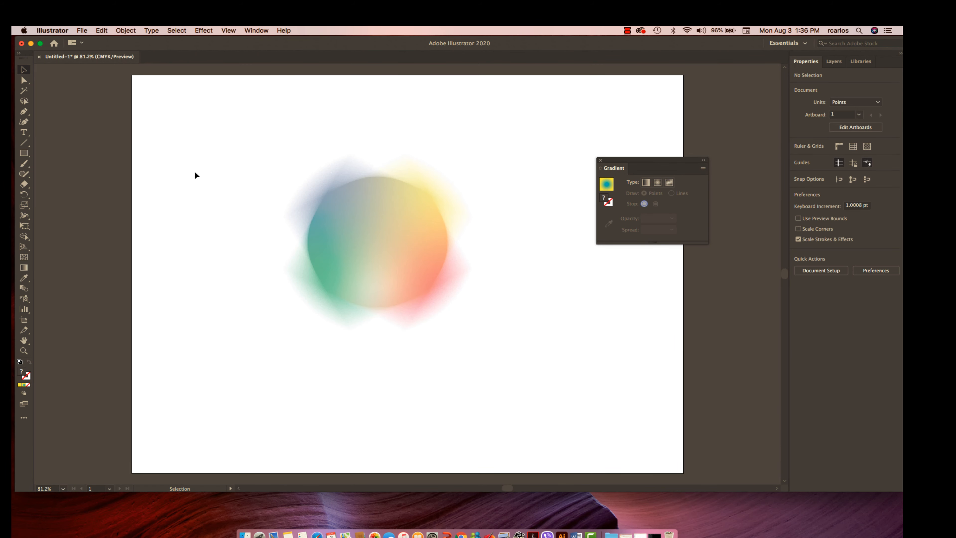